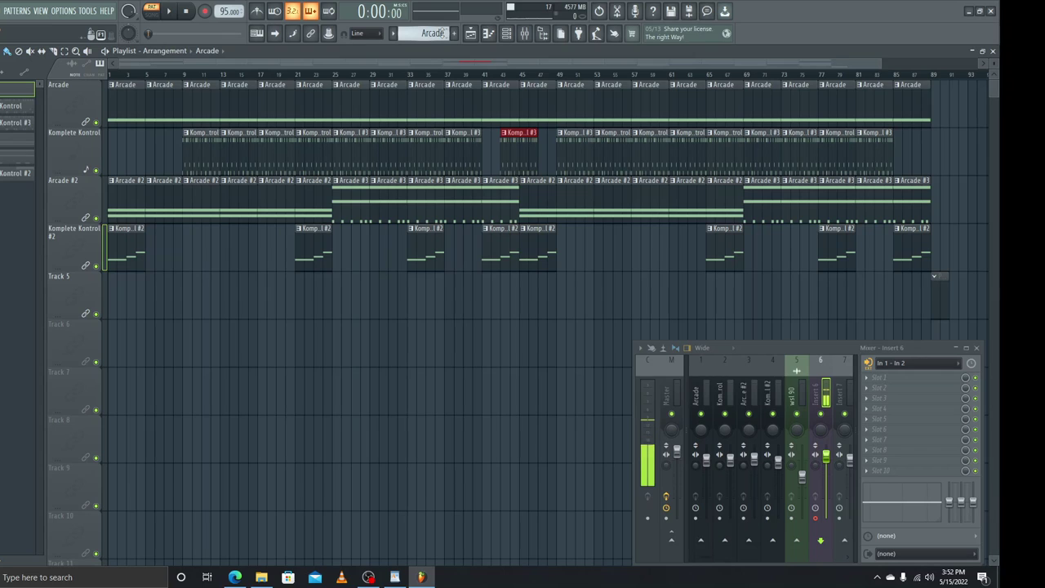
Step: Open the first Arcade channel's instrument from the channel rack, play the Arcade pattern through, and close the instrument
click(506, 33)
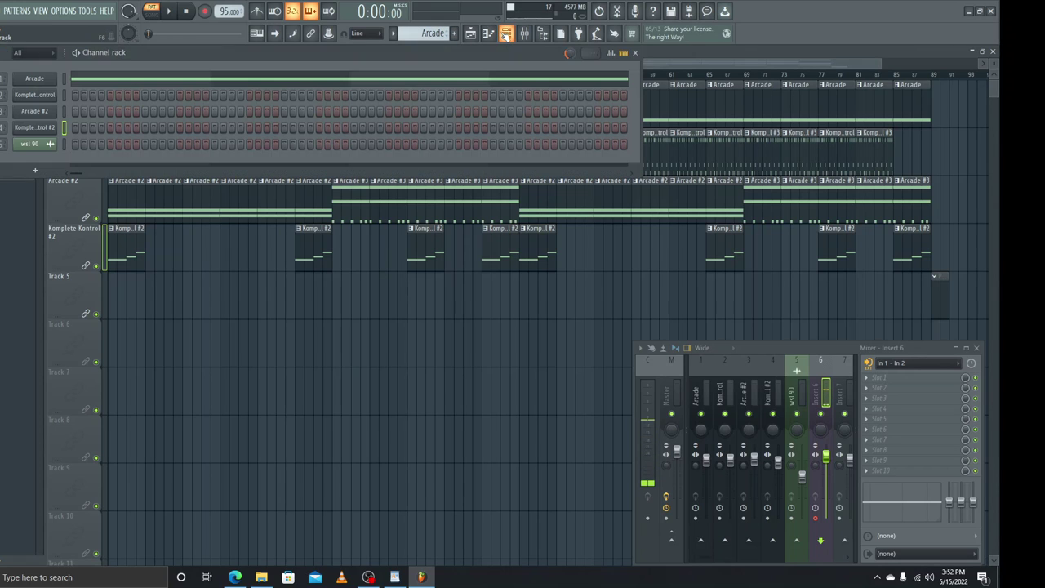
click(44, 80)
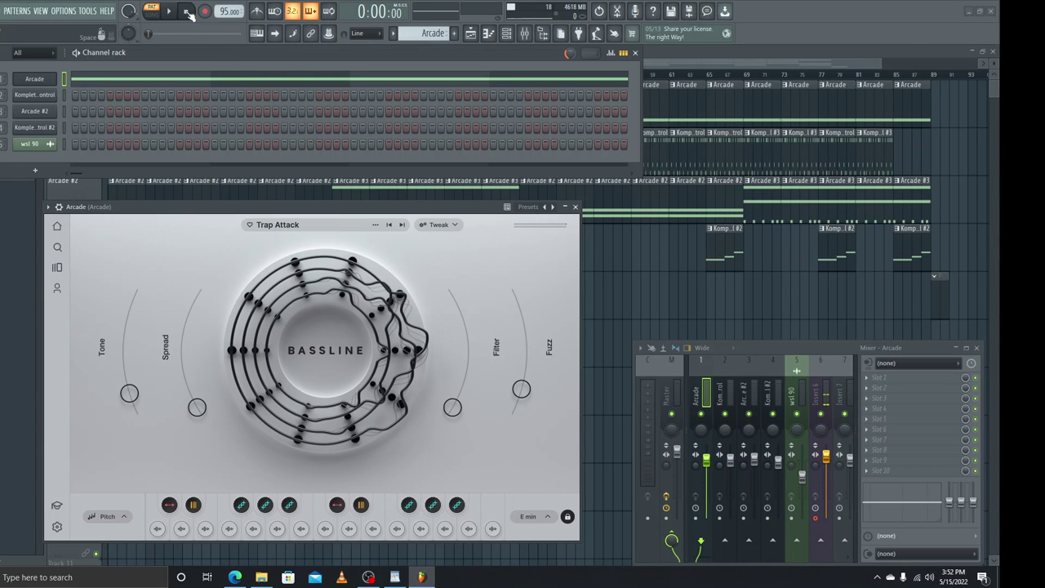
click(170, 12)
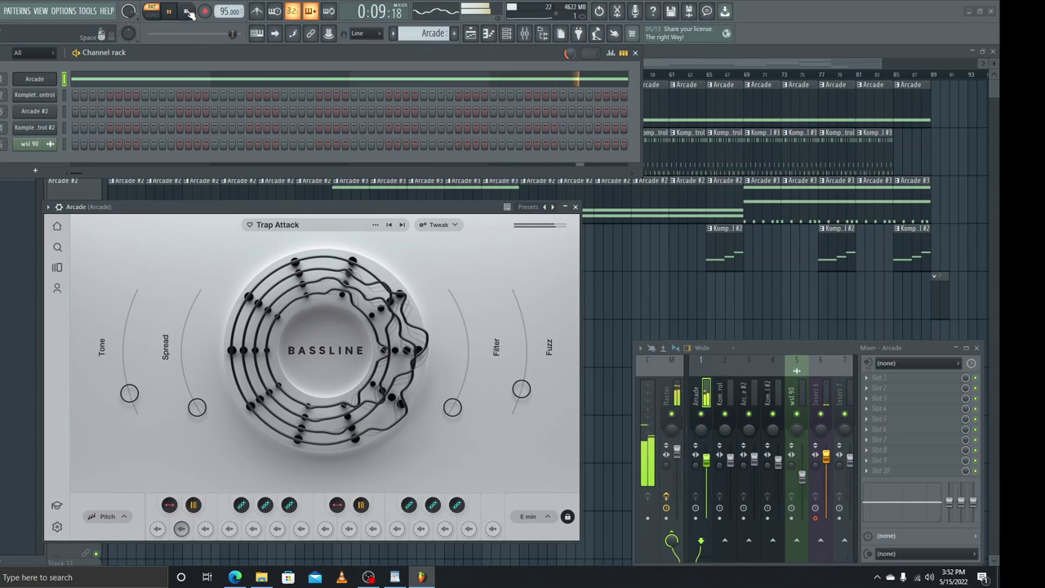
click(187, 12)
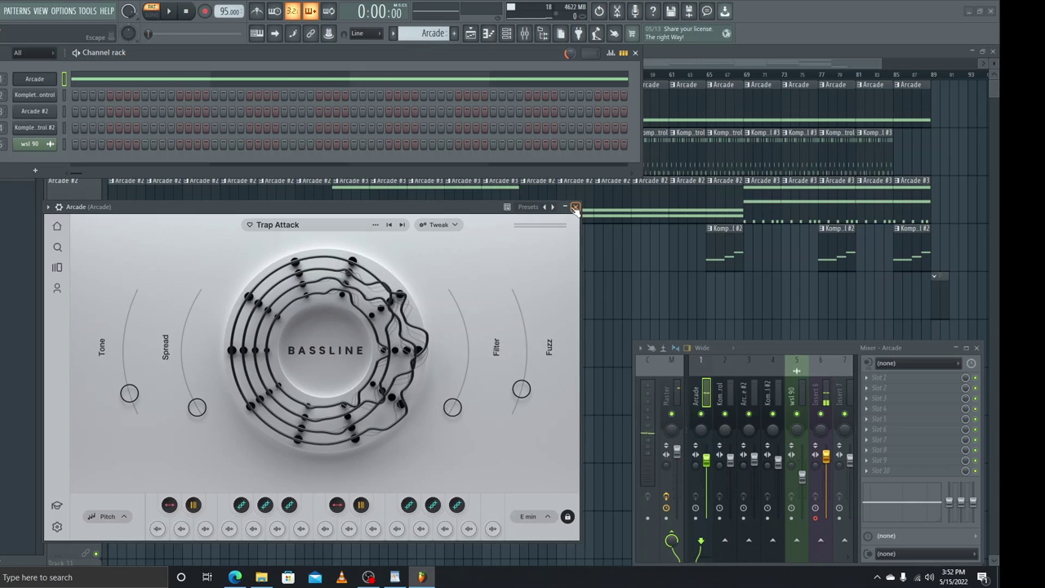
click(575, 207)
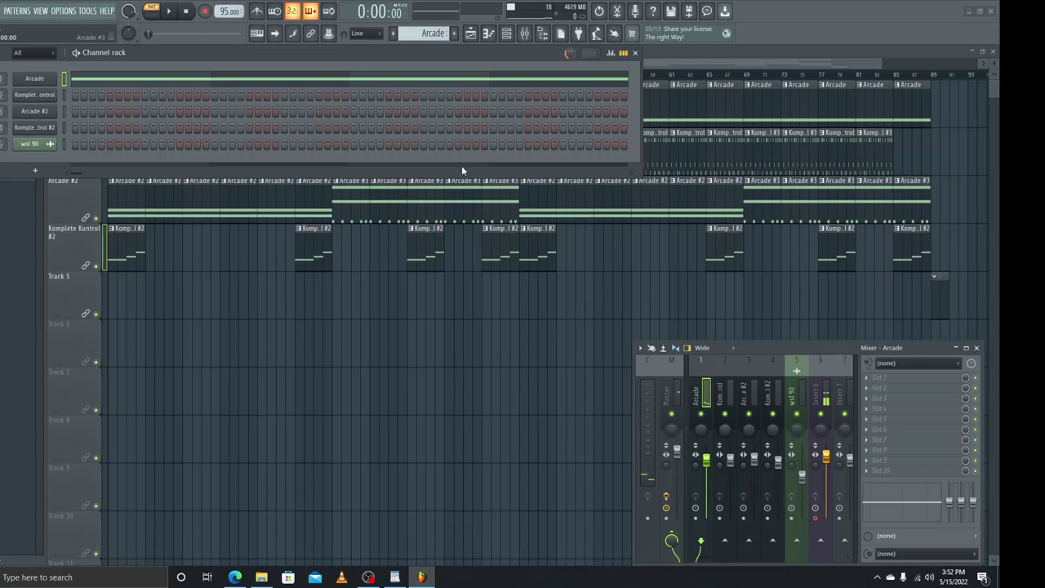
Step: Open the first Komplete Kontrol channel's Battery instrument and show the Komplete Kontrol pattern in the piano roll
click(37, 95)
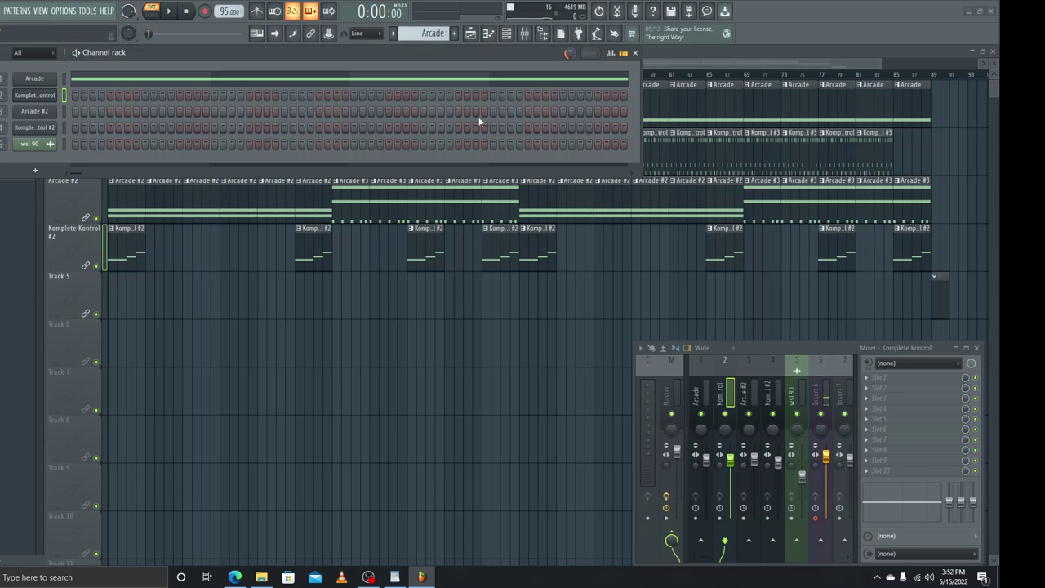
drag(728, 201, 438, 190)
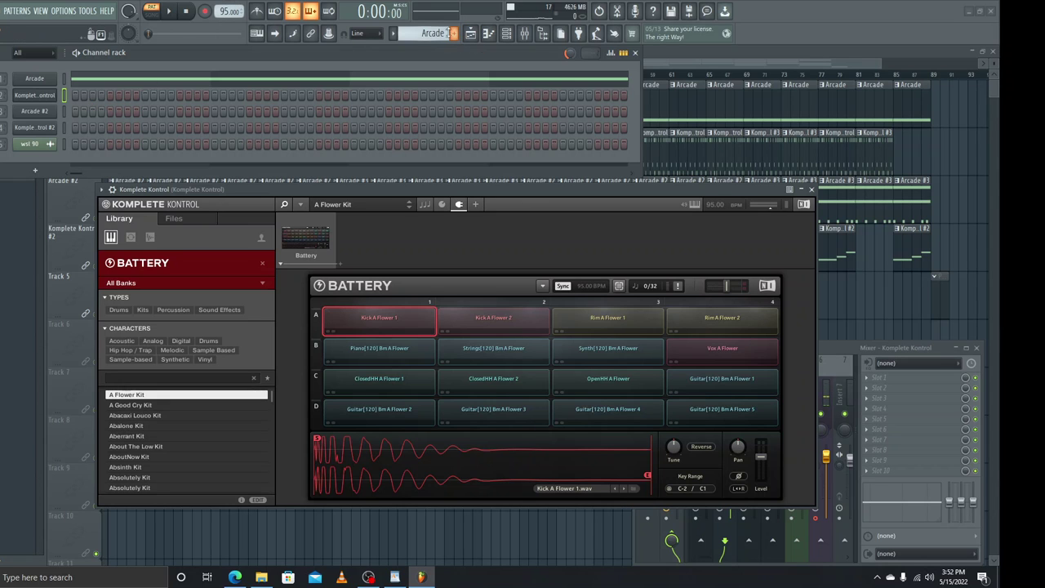
drag(443, 31, 444, 34)
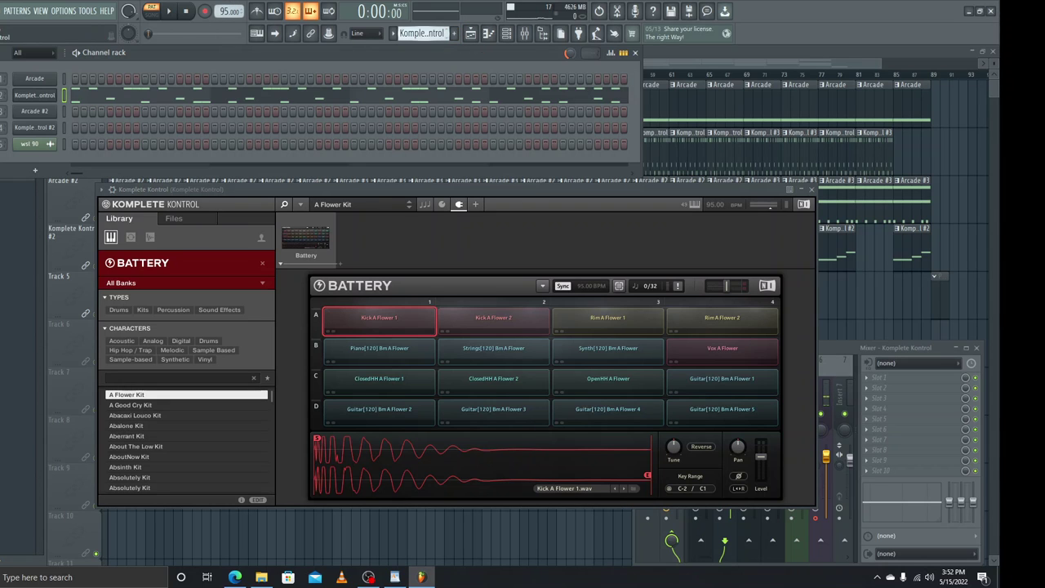
click(313, 98)
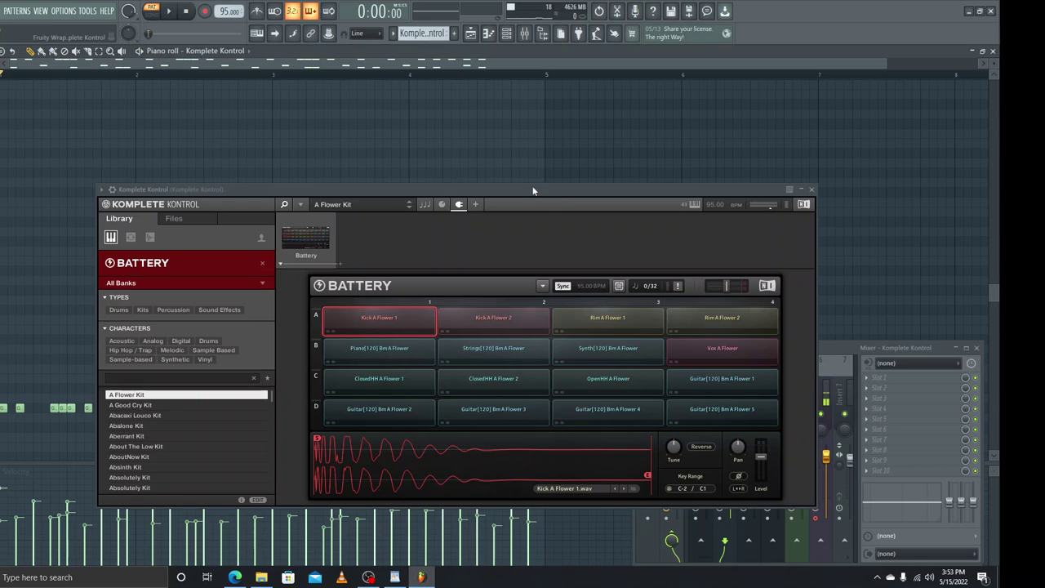
Step: Move the Battery instrument window off the piano roll and play the Komplete Kontrol drum pattern through once
drag(534, 190, 1044, 155)
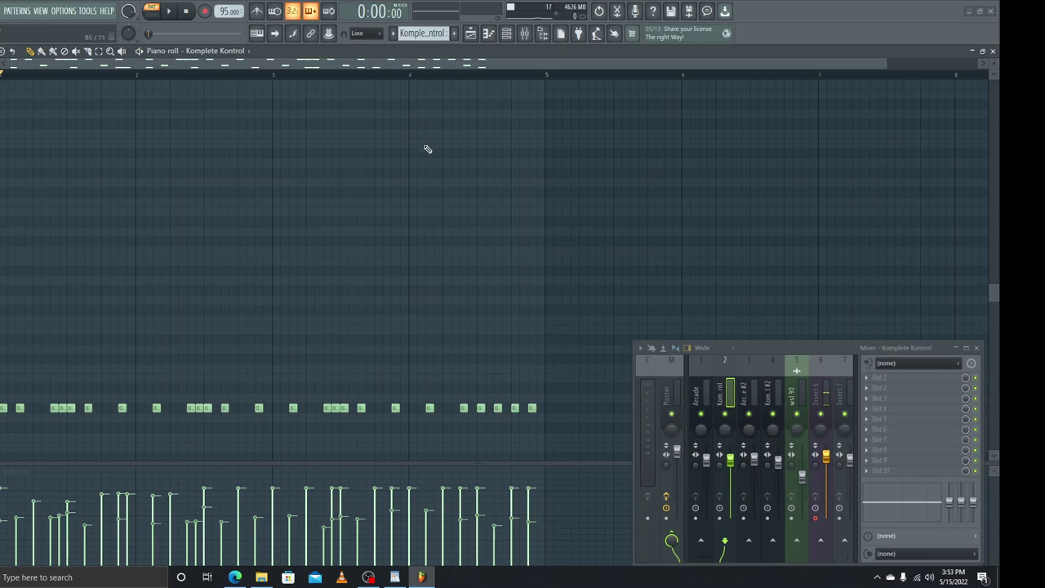
scroll(427, 149, down, 4)
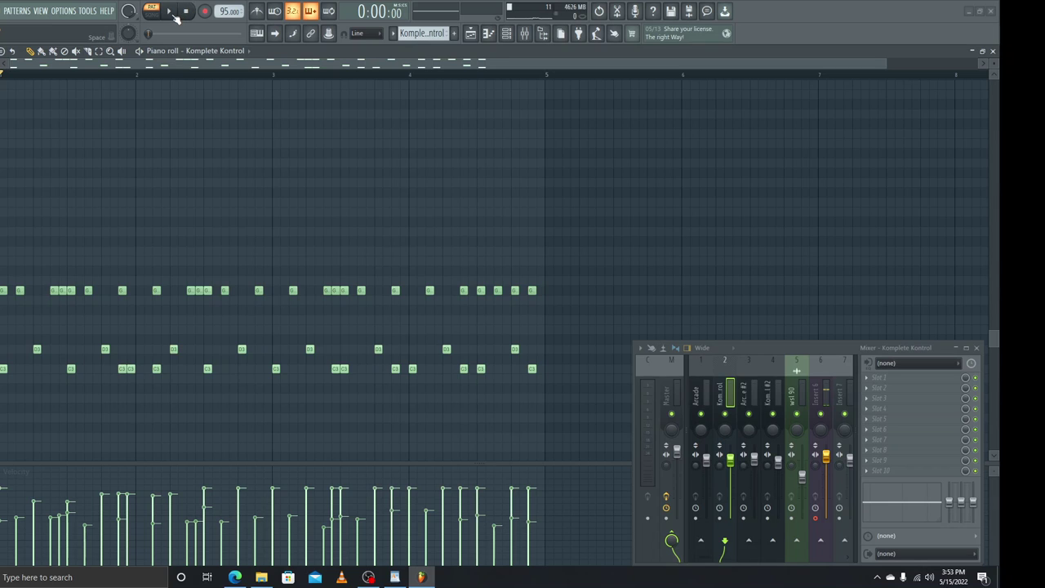
click(173, 14)
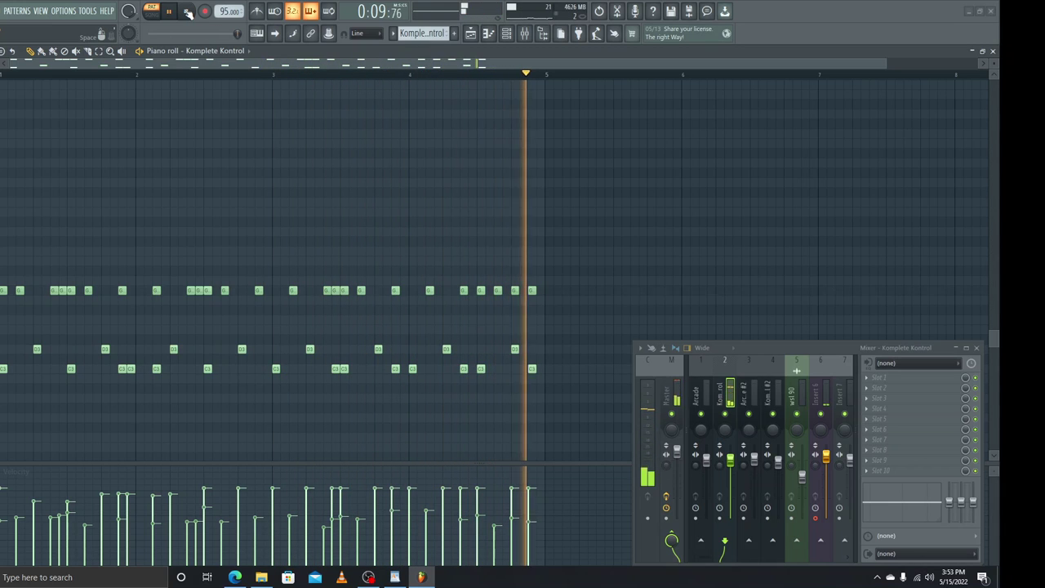
click(188, 13)
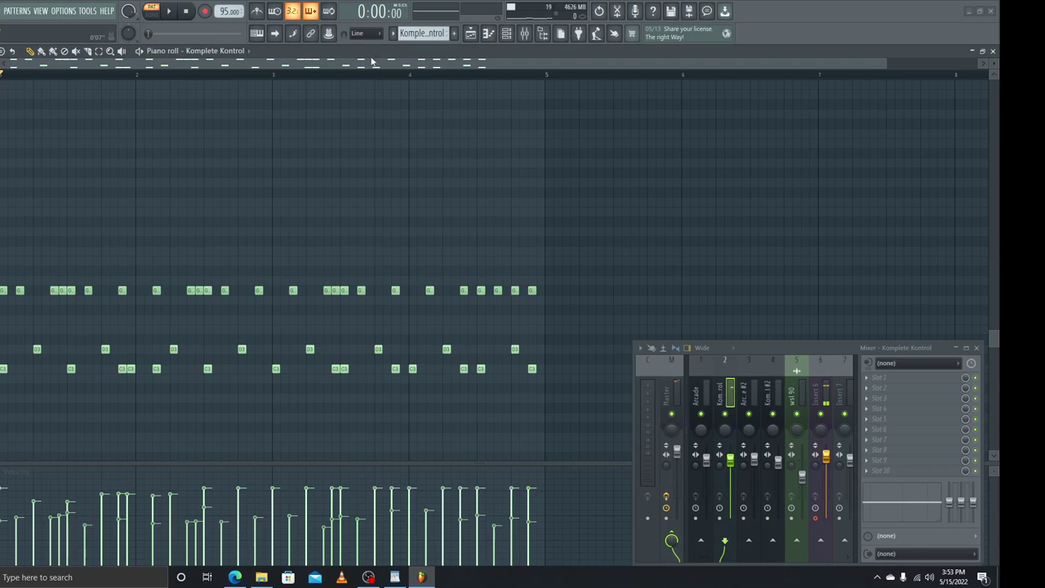
Step: Select the Arcade #2 pattern and open the Arcade #2 channel's Infinite Window instrument in full view
drag(423, 33, 423, 25)
click(506, 33)
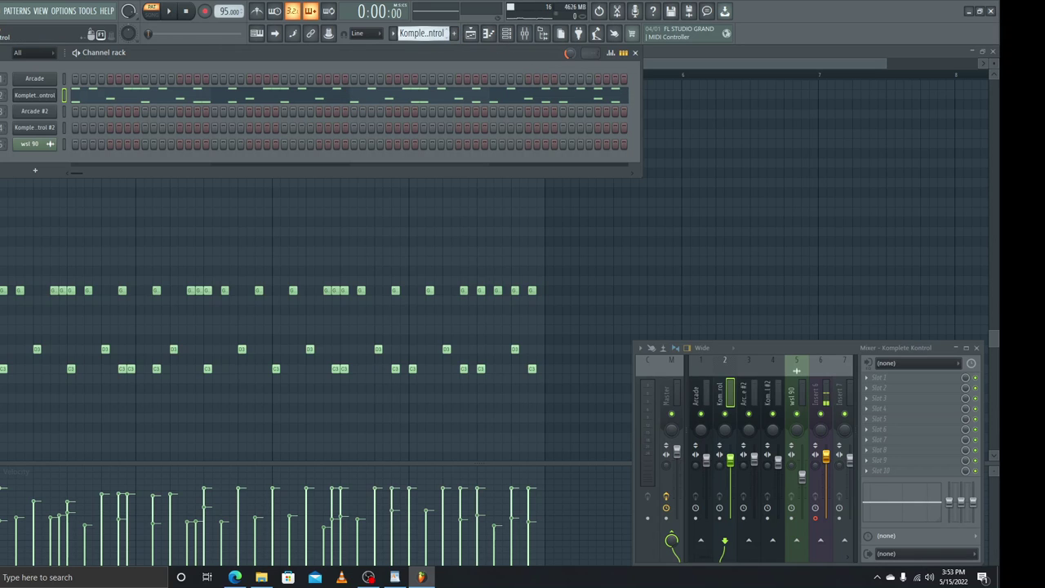
scroll(421, 33, down, 1)
scroll(422, 33, up, 1)
scroll(421, 33, down, 1)
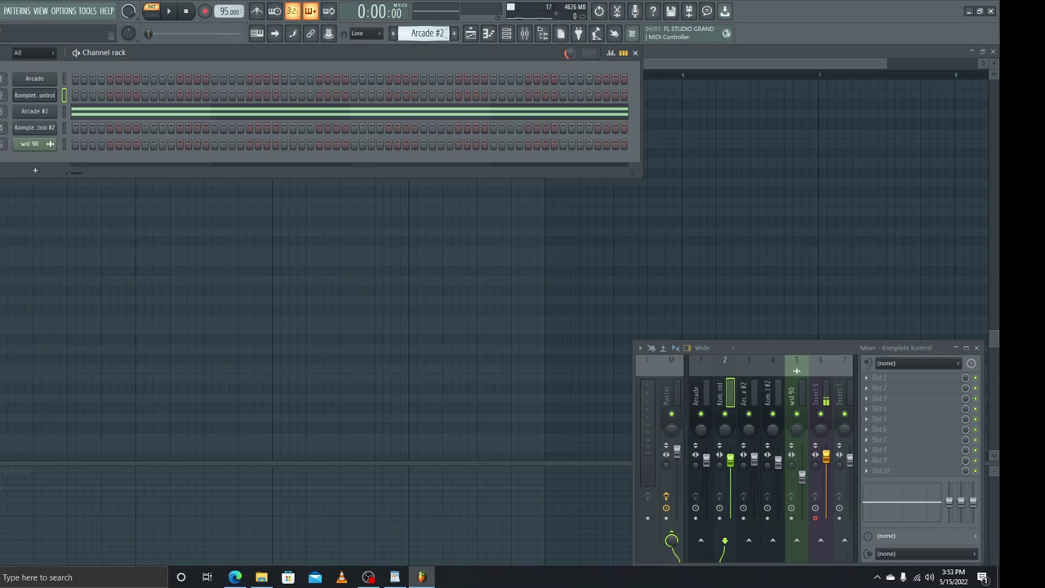
click(44, 111)
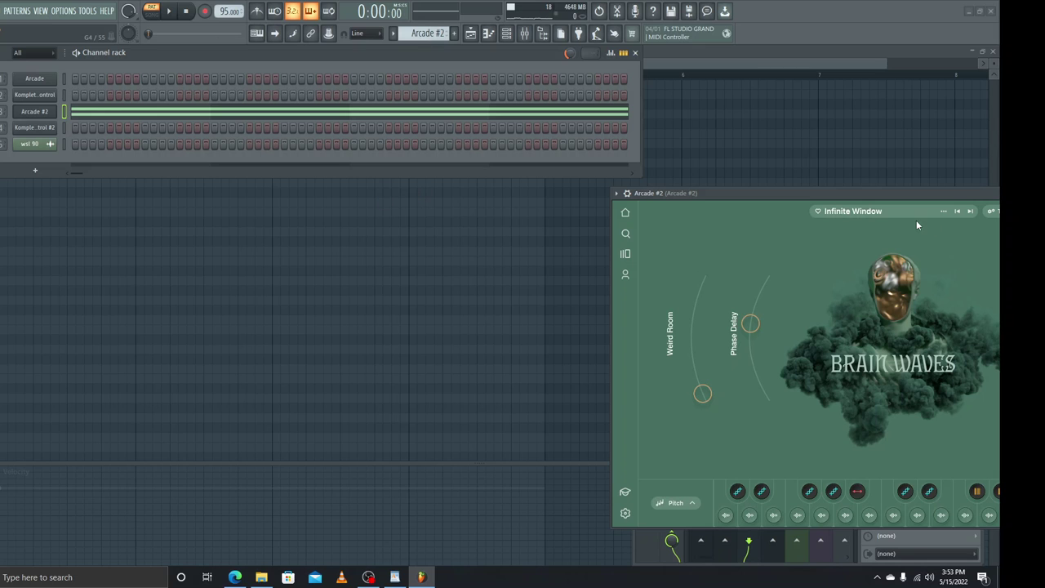
drag(892, 195, 379, 205)
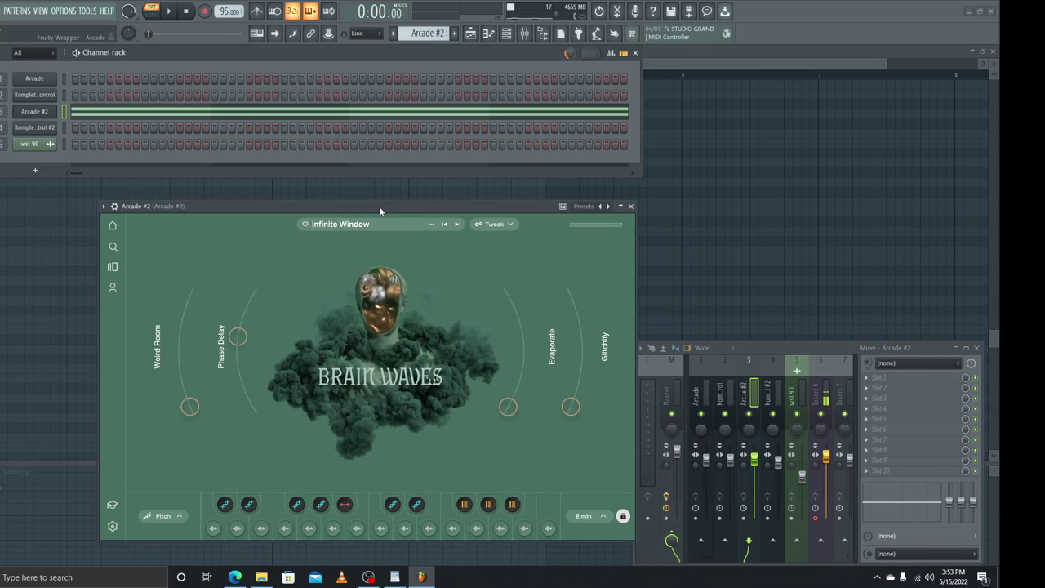
Step: Show the Arcade #2 notes in the piano roll, clear of the instrument window, and play the pattern
click(376, 112)
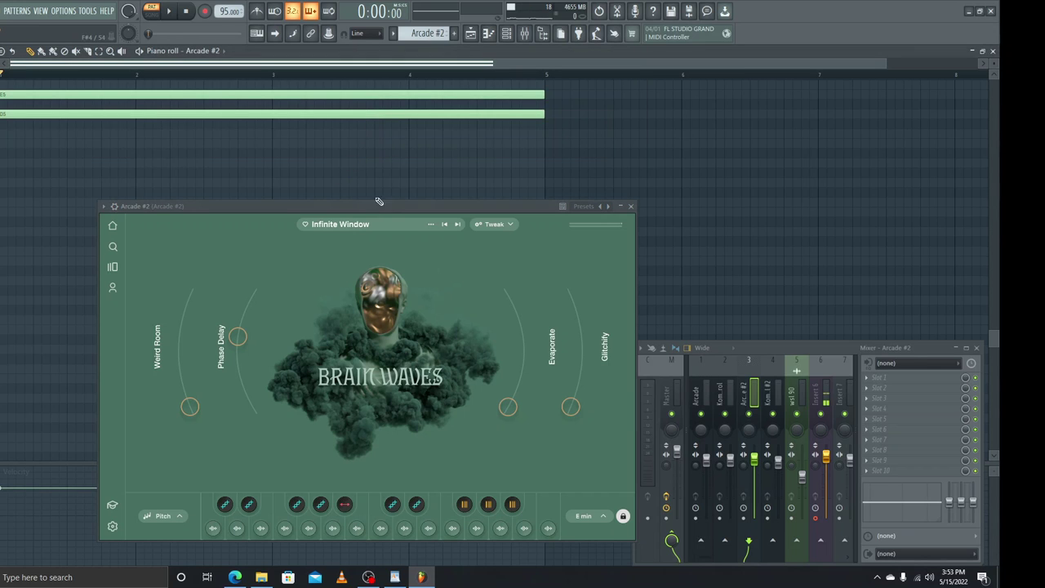
drag(382, 208, 1028, 214)
scroll(421, 295, up, 3)
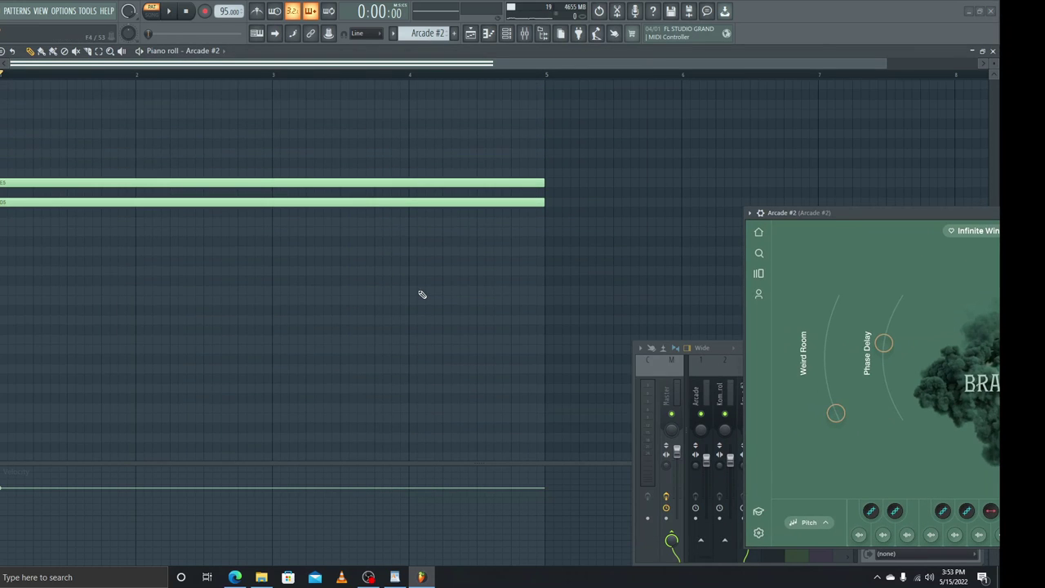
scroll(421, 294, up, 3)
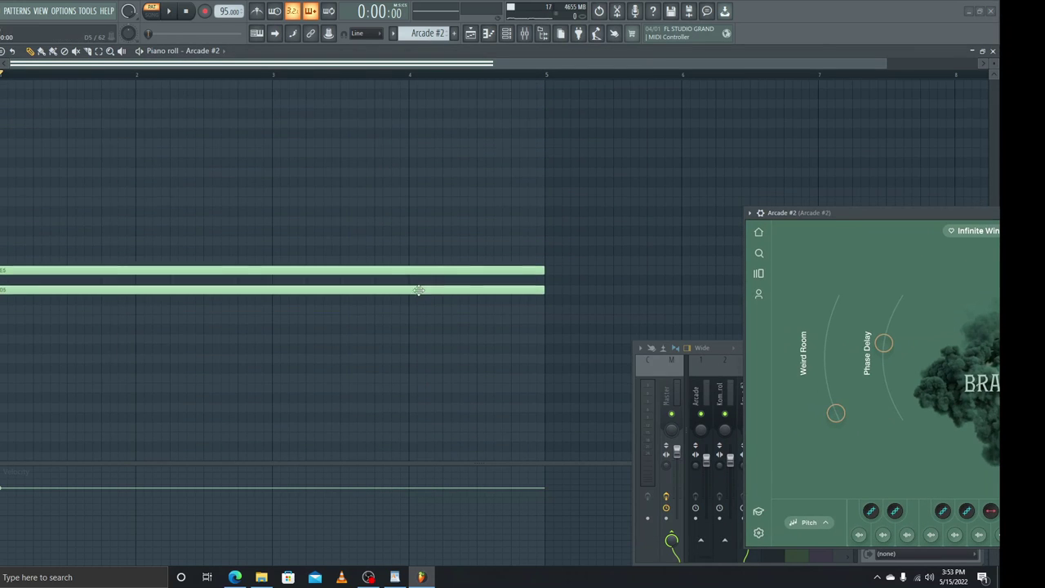
click(171, 12)
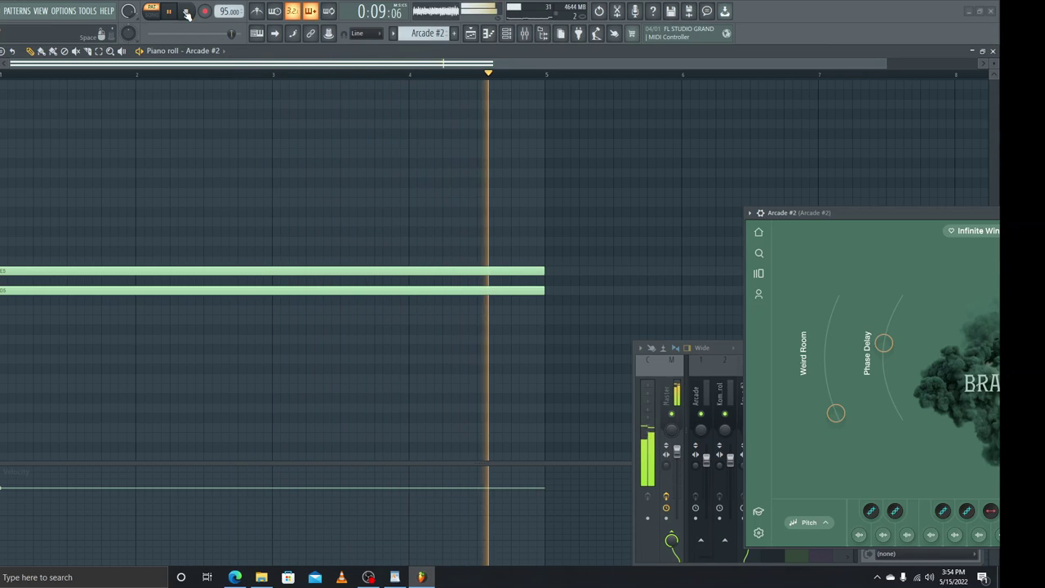
click(186, 11)
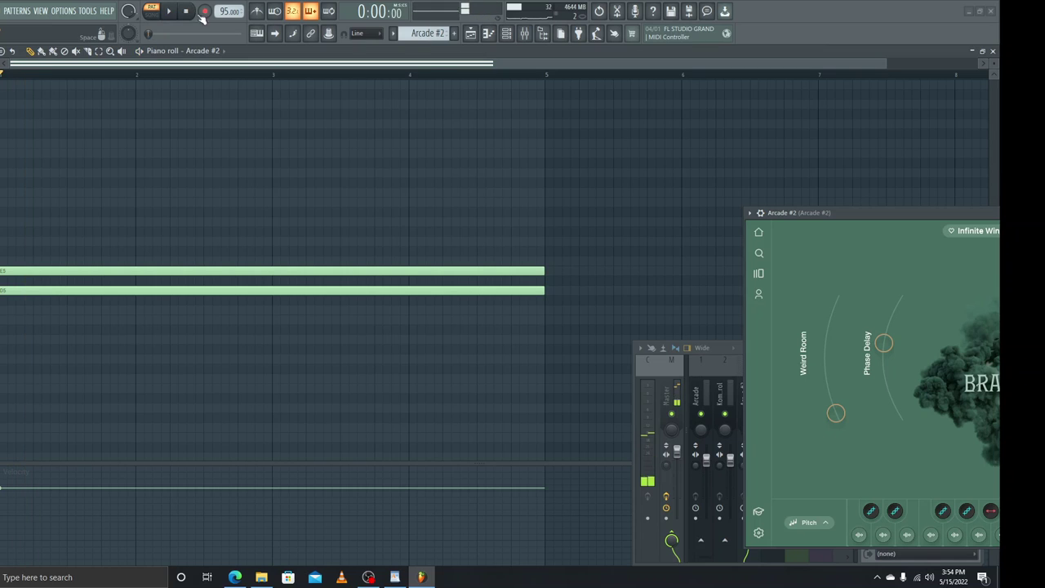
Step: Switch to the Arcade #3 pattern and play it in the piano roll
scroll(429, 32, down, 1)
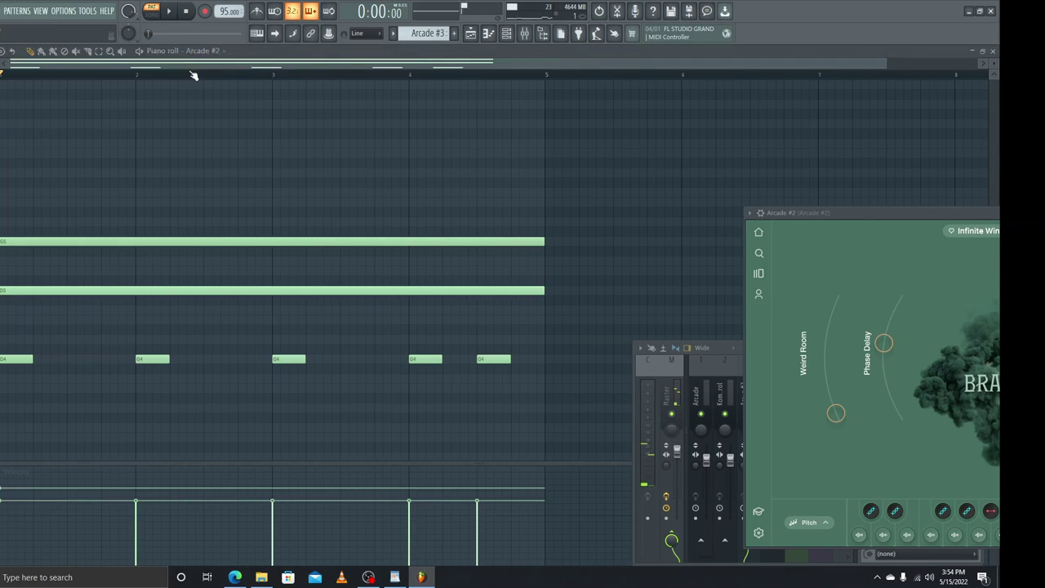
click(170, 13)
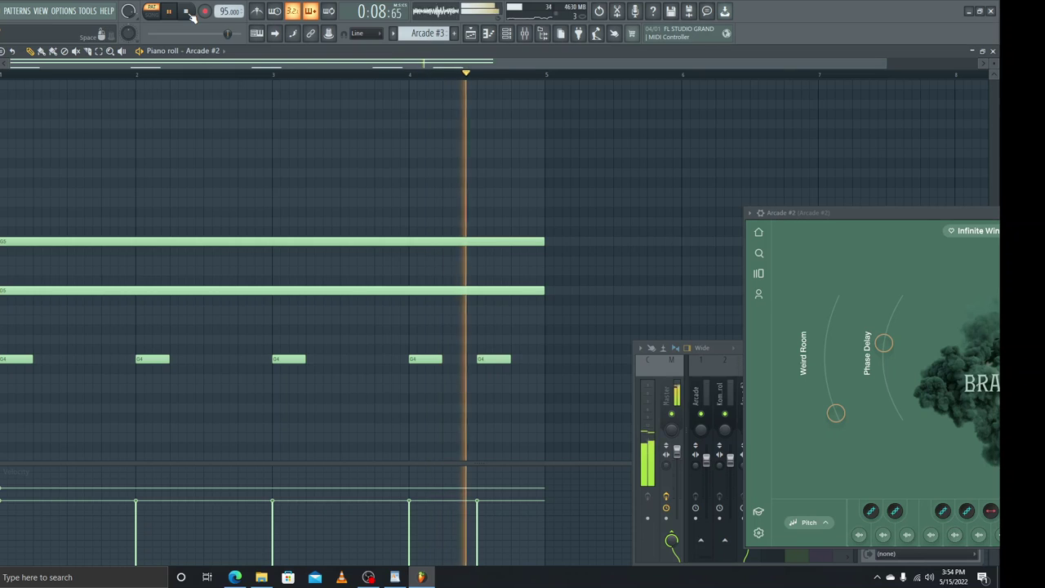
click(186, 12)
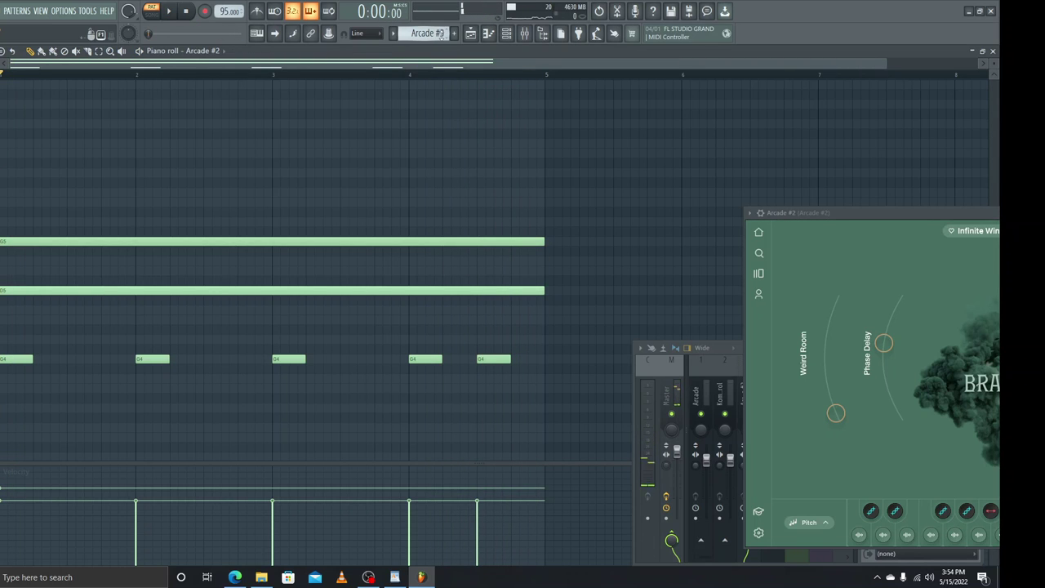
Step: Switch to the Komplete Kontrol #2 pattern and open that channel's notes in the piano roll
drag(442, 35, 442, 44)
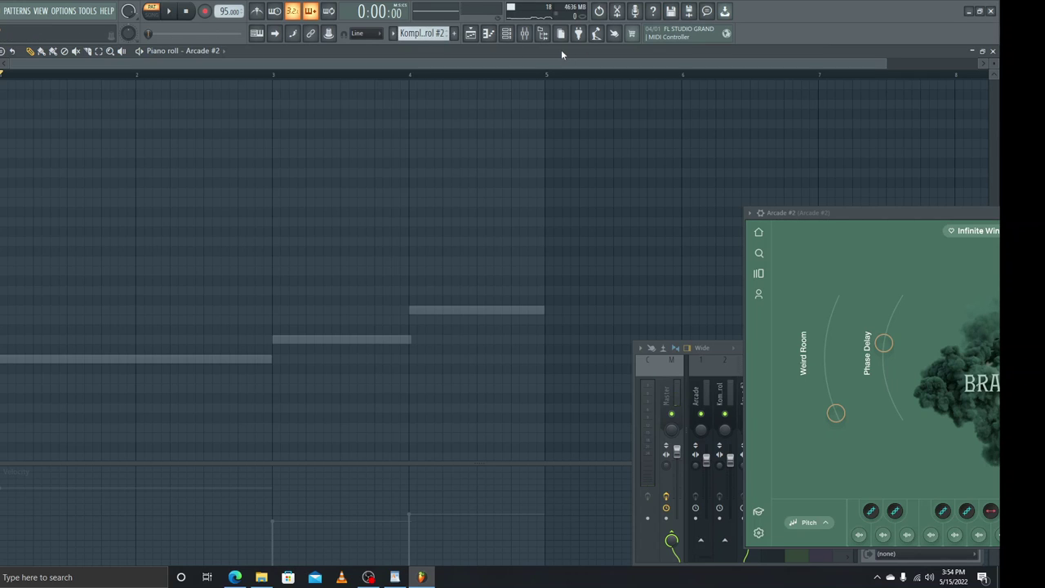
click(507, 34)
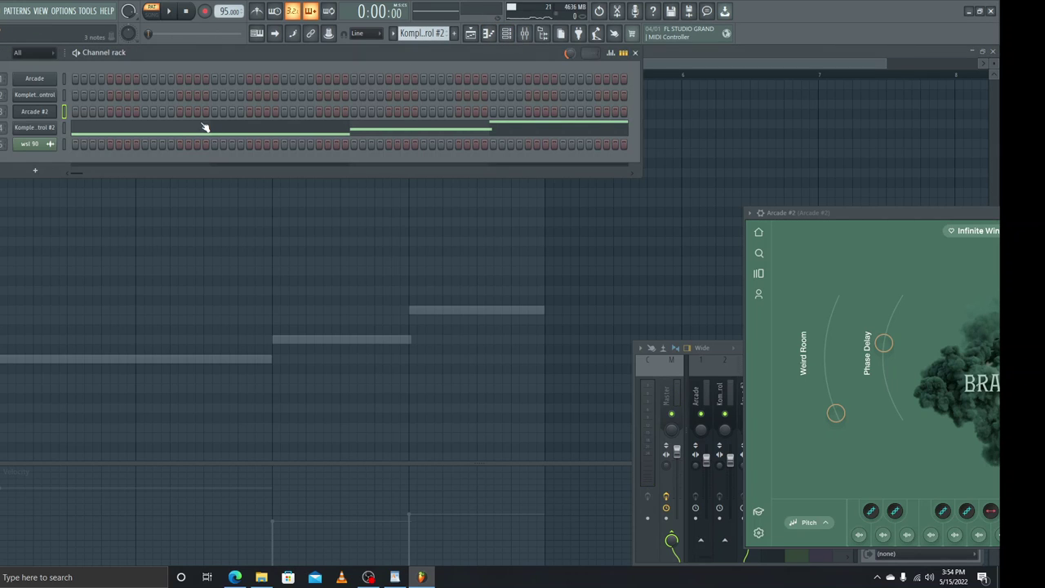
click(95, 132)
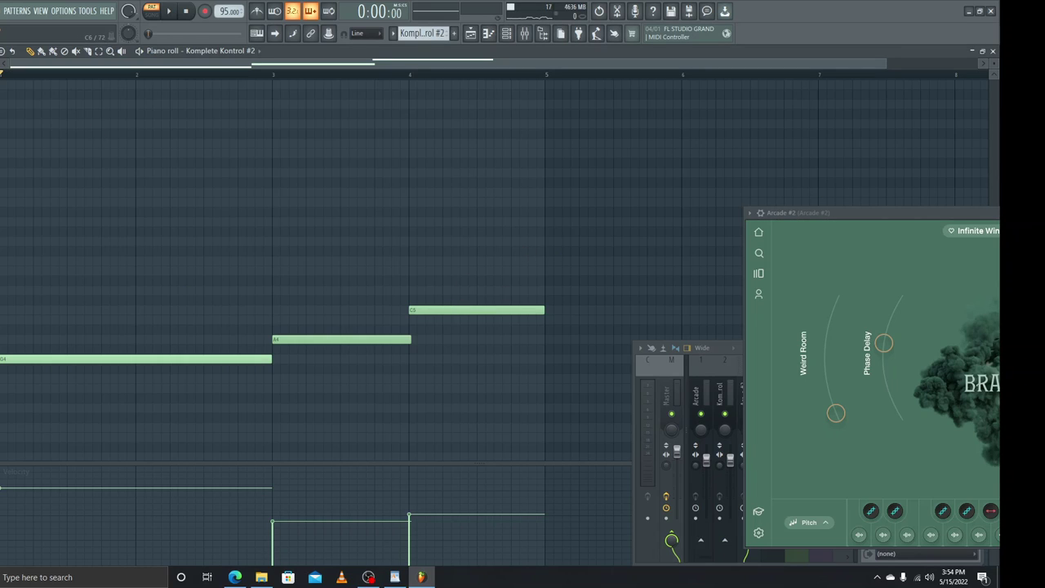
Step: Open the Komplete Kontrol #2 channel's Exhale instrument and place its window clear of the piano roll notes
click(506, 34)
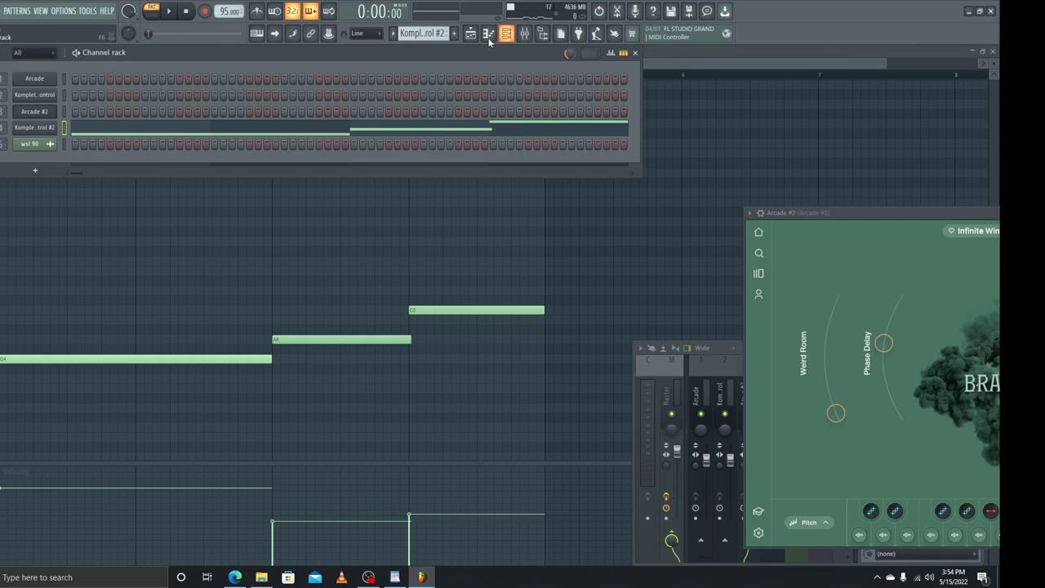
click(32, 128)
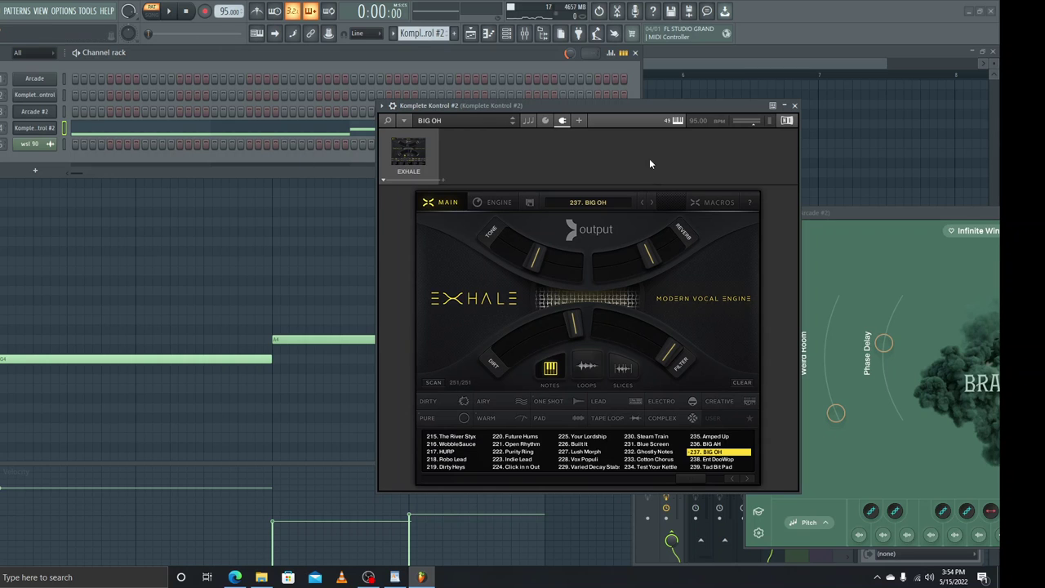
drag(634, 105, 776, 113)
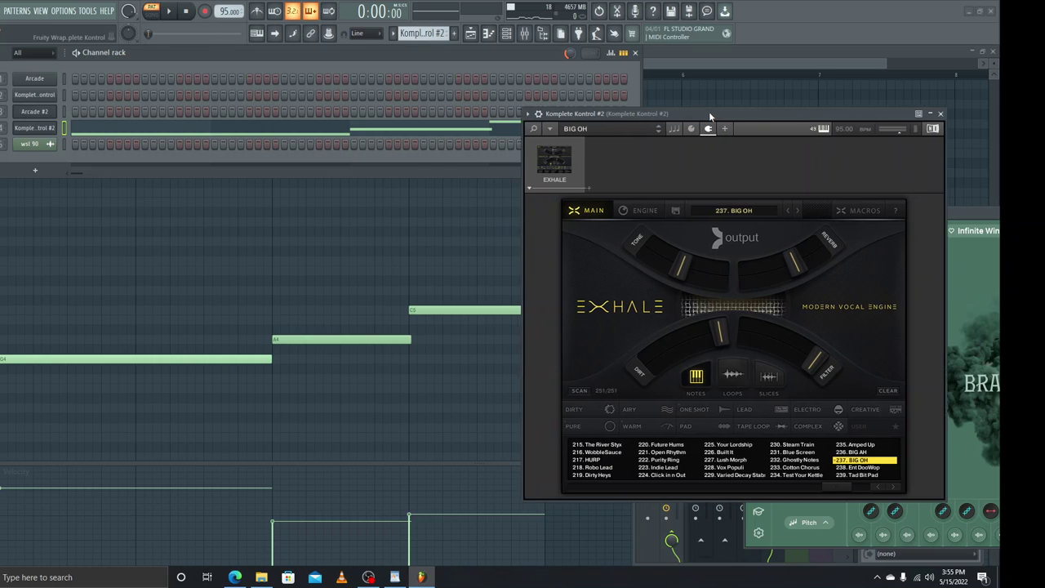
drag(709, 111, 782, 115)
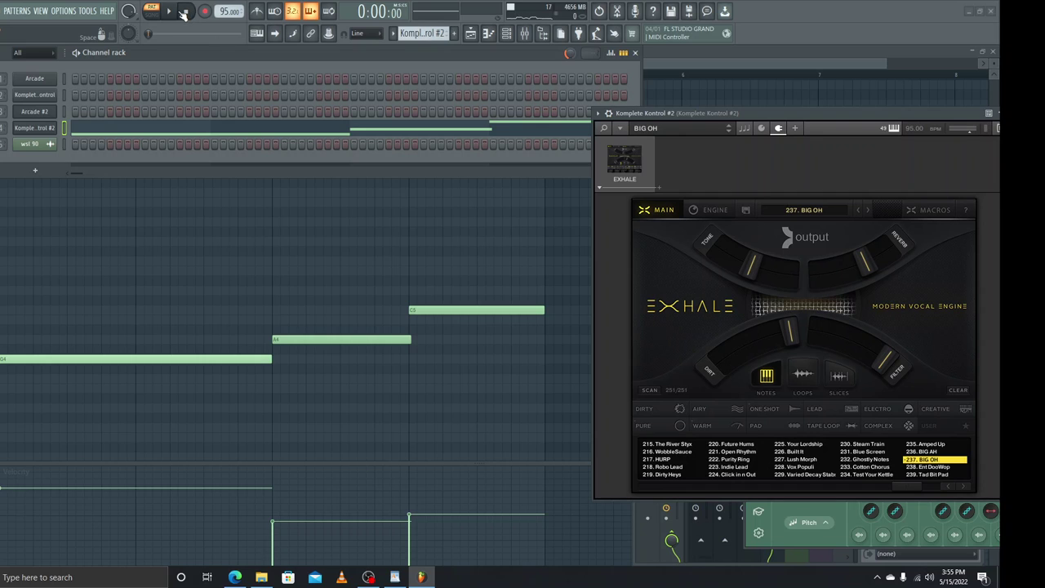
Step: Play the Komplete Kontrol #2 vocal pattern through and close its Exhale instrument
click(169, 12)
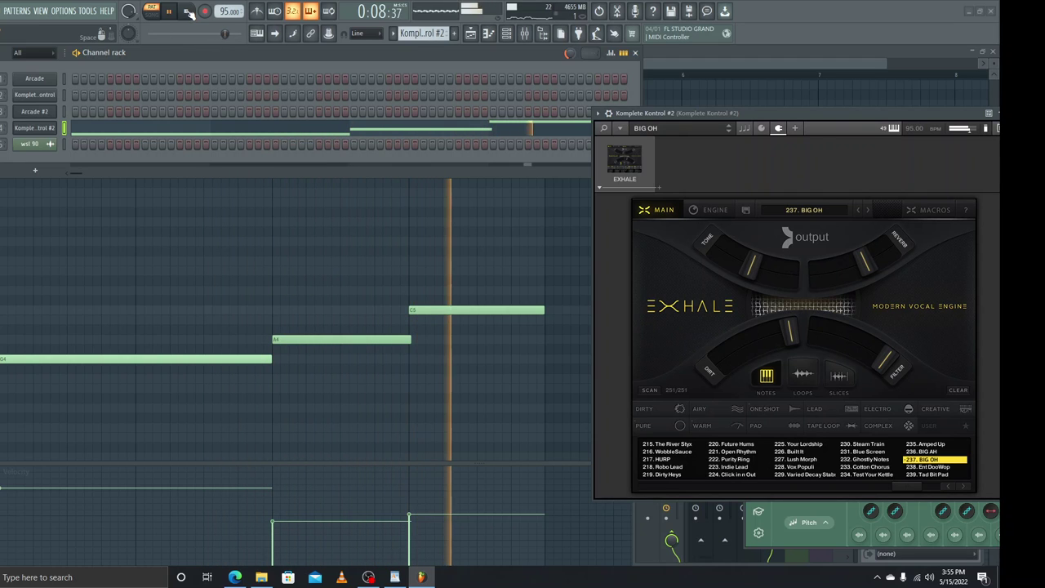
click(189, 12)
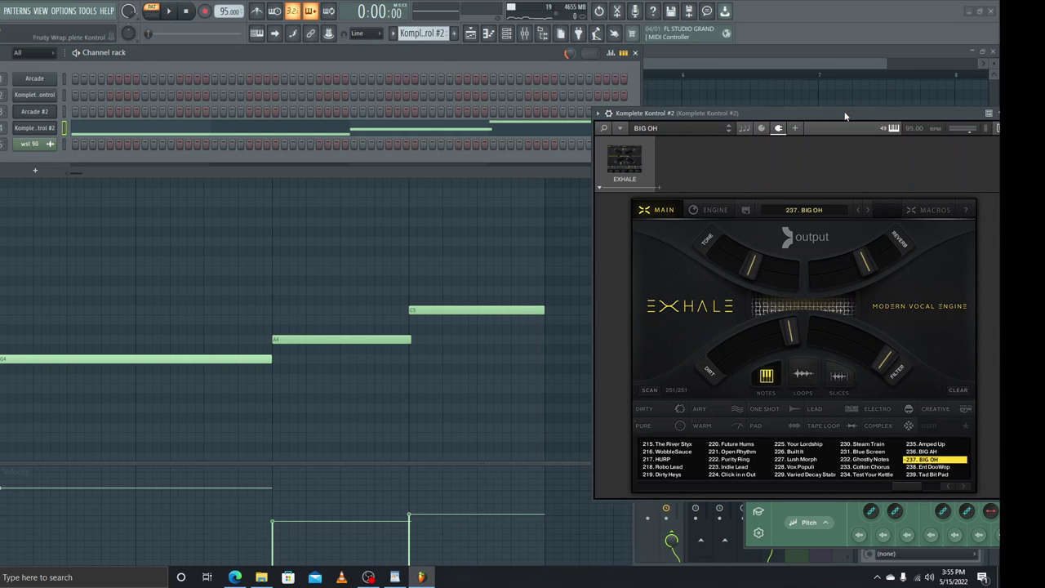
drag(845, 117, 479, 271)
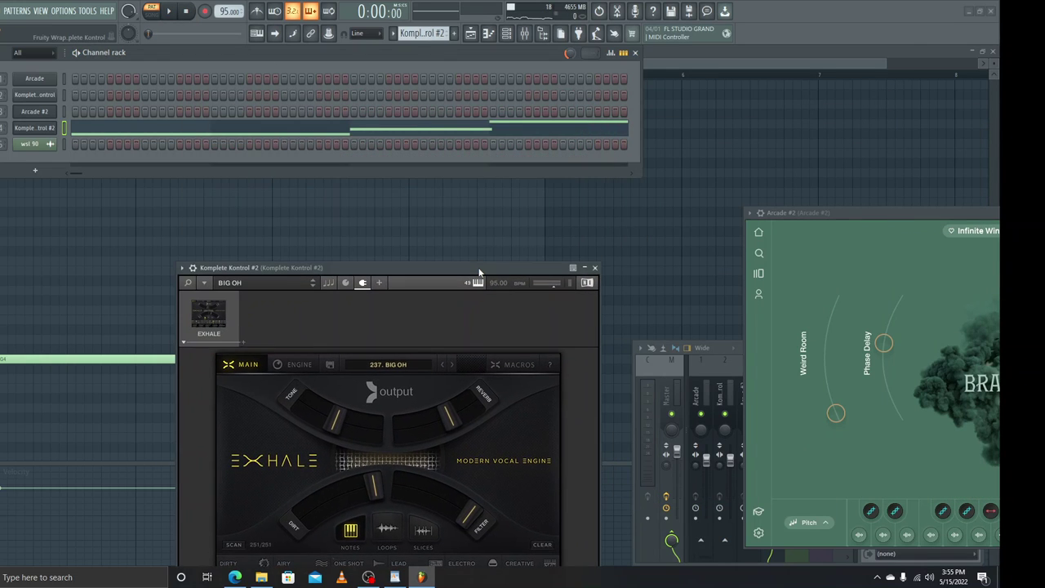
click(595, 268)
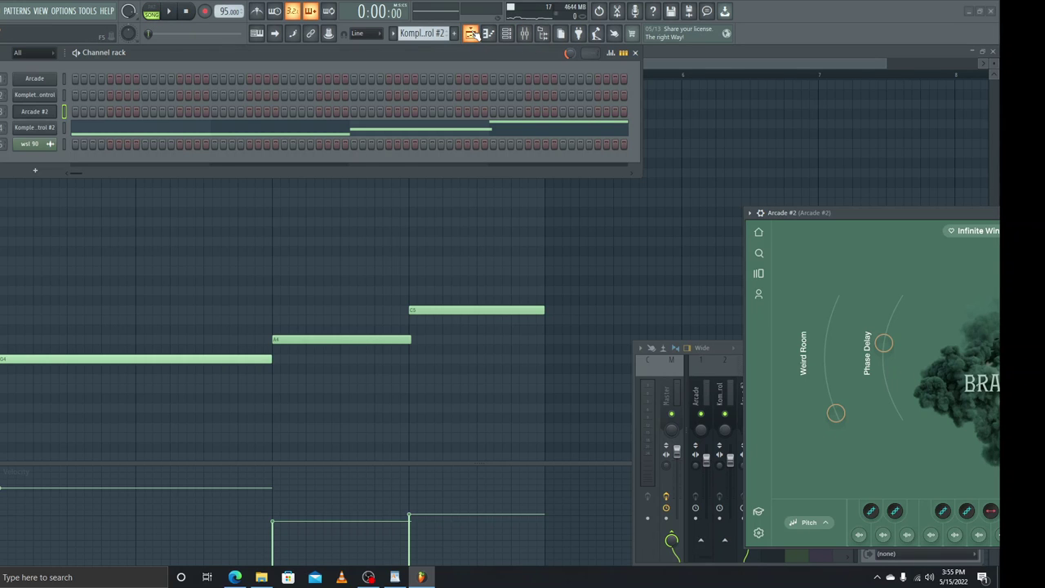
Step: Bring up the playlist clear of the Arcade #2 instrument and mixer windows, and play the full arrangement from the start
click(472, 33)
drag(931, 213, 519, 206)
click(865, 206)
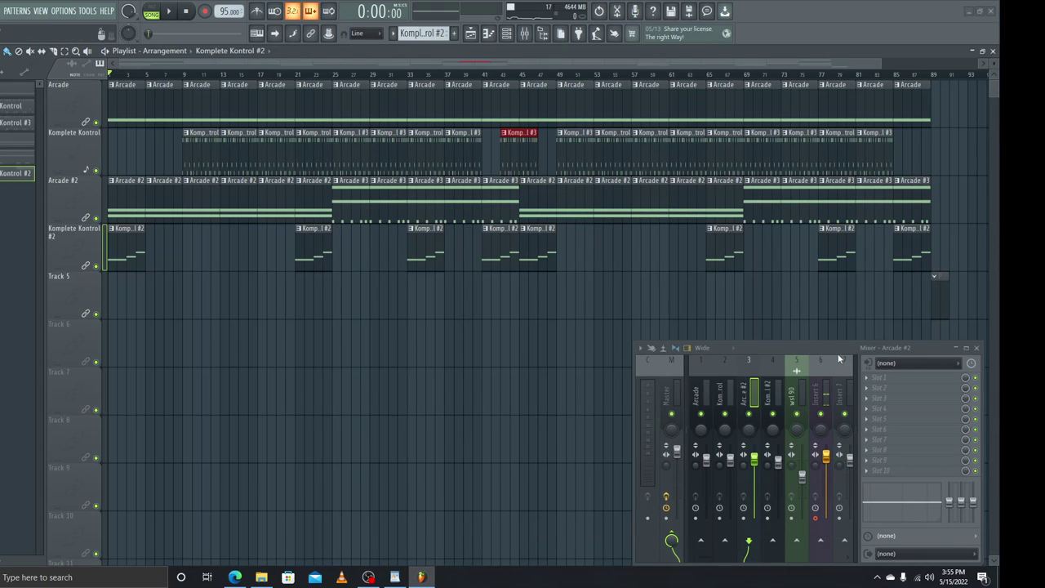
key(F9)
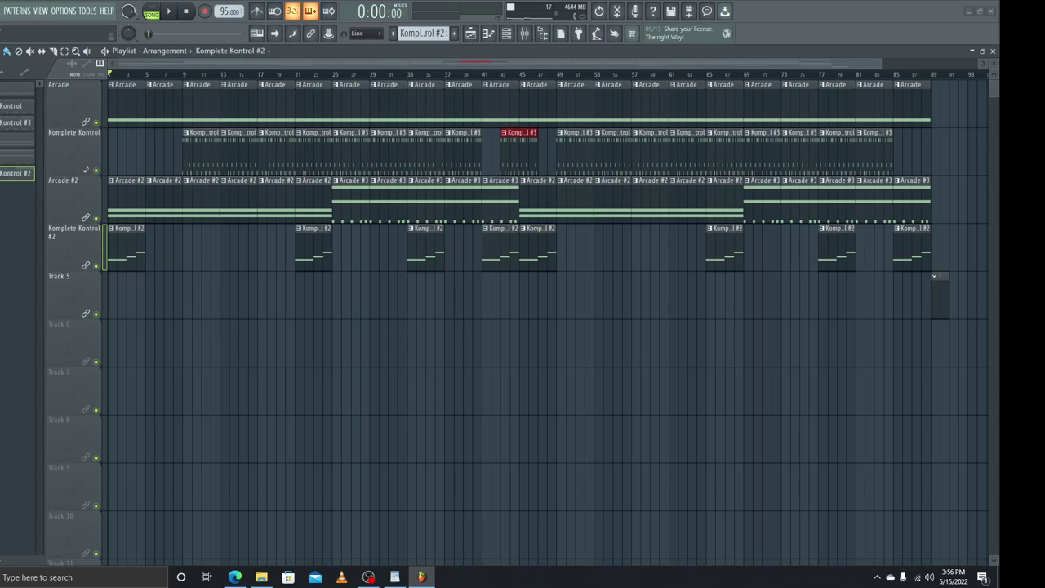
key(space)
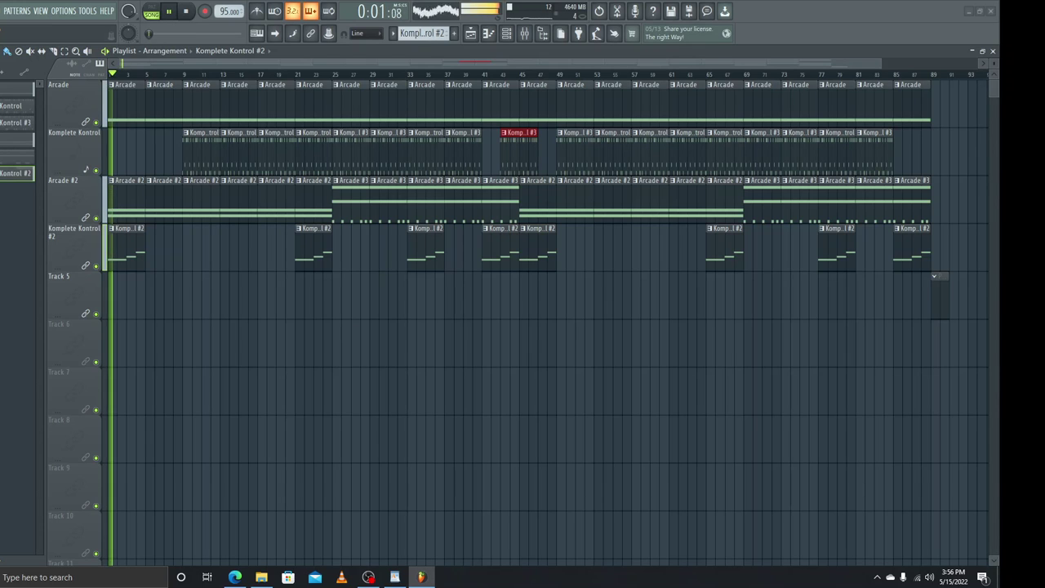